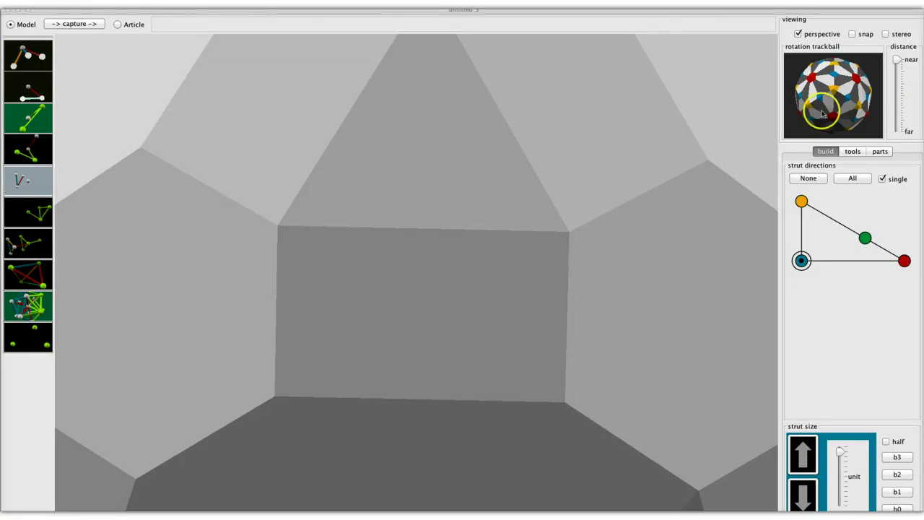
# - Zoom out from the model and set its rendering shapes to tiny connectors
pyautogui.click(897, 61)
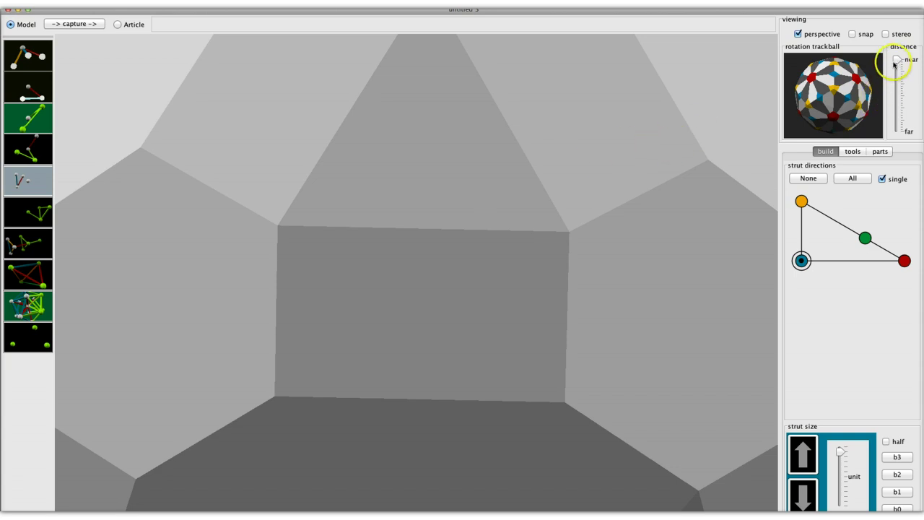
pyautogui.moveTo(898, 62); pyautogui.dragTo(888, 115)
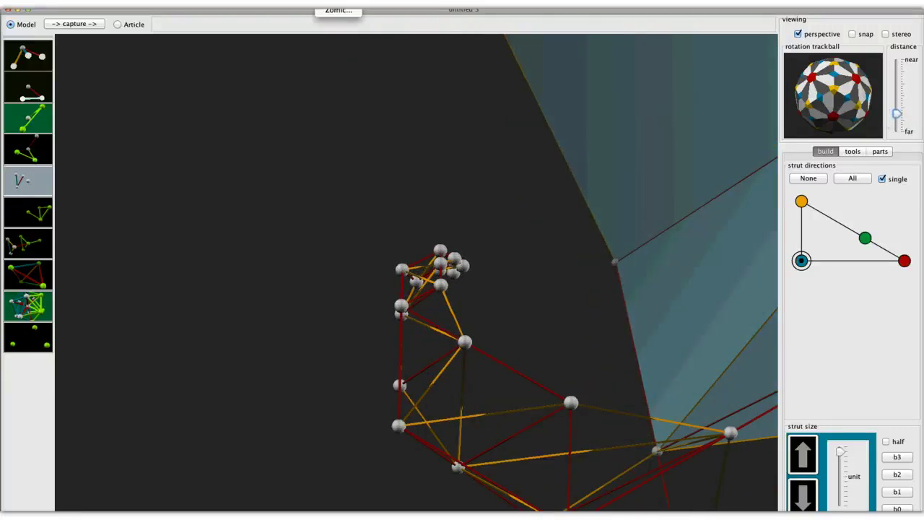
pyautogui.click(303, 33)
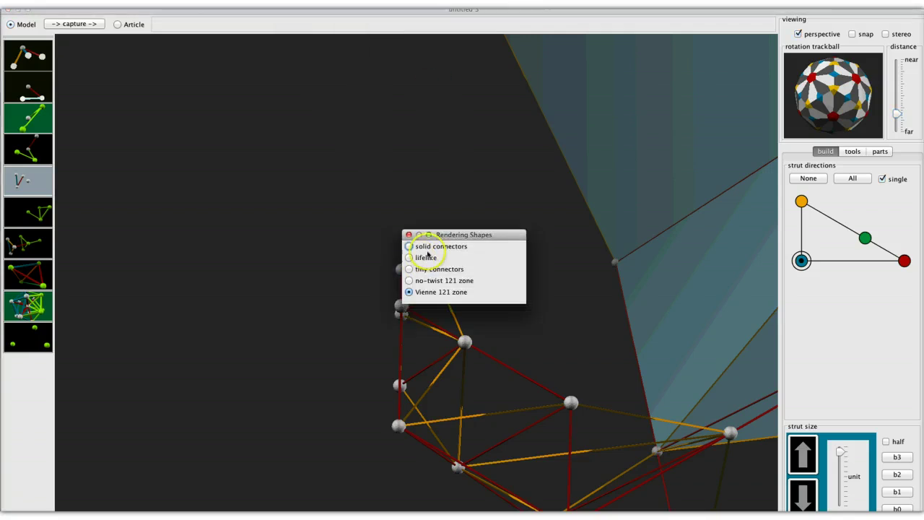
pyautogui.click(409, 246)
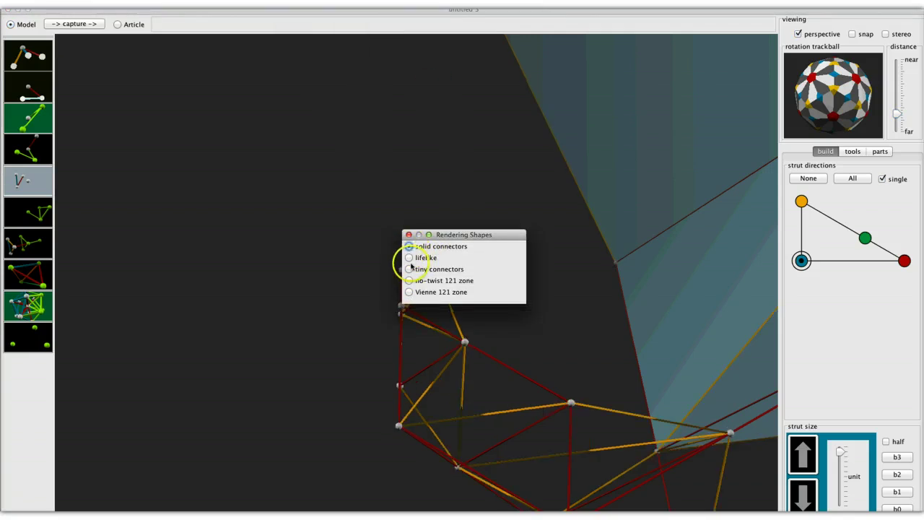
pyautogui.click(411, 269)
pyautogui.click(408, 235)
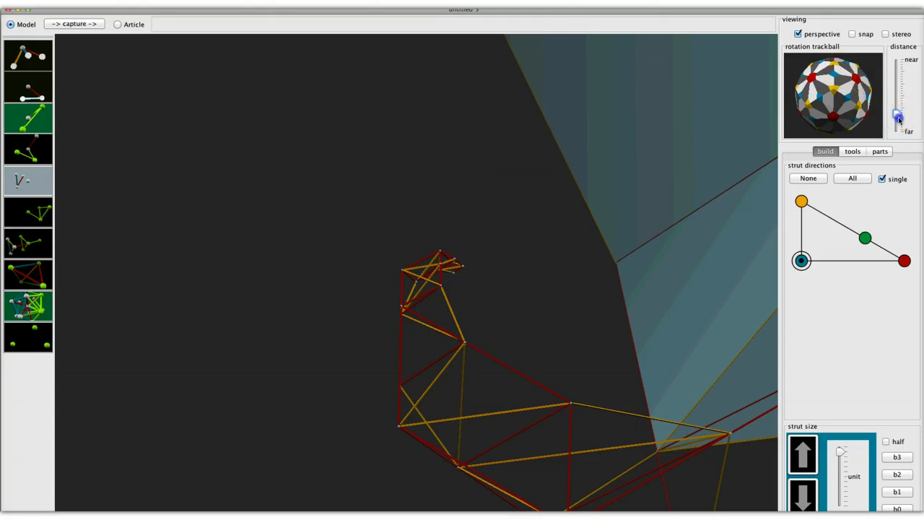
# - Examine the spiral of red and yellow struts and its blue panels from several distances and angles
pyautogui.moveTo(899, 118); pyautogui.dragTo(897, 127)
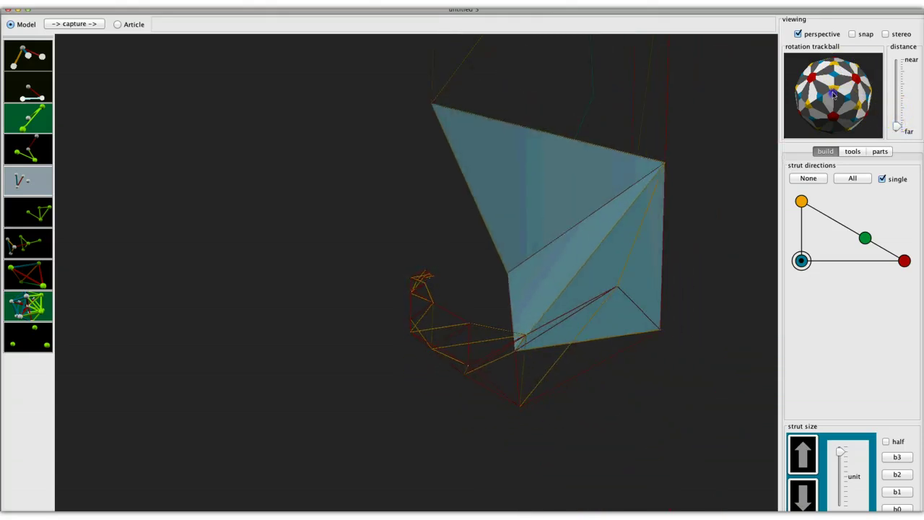
pyautogui.moveTo(834, 94); pyautogui.dragTo(864, 75)
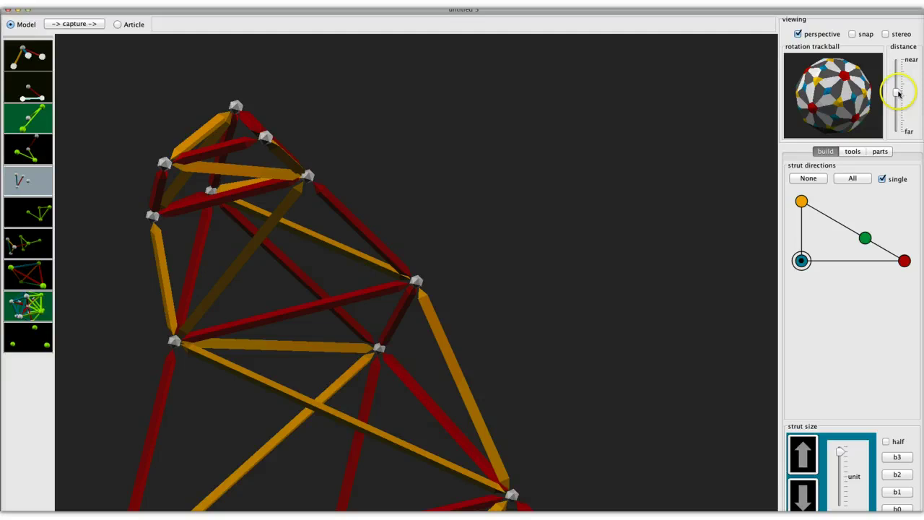
pyautogui.moveTo(898, 93); pyautogui.dragTo(893, 139)
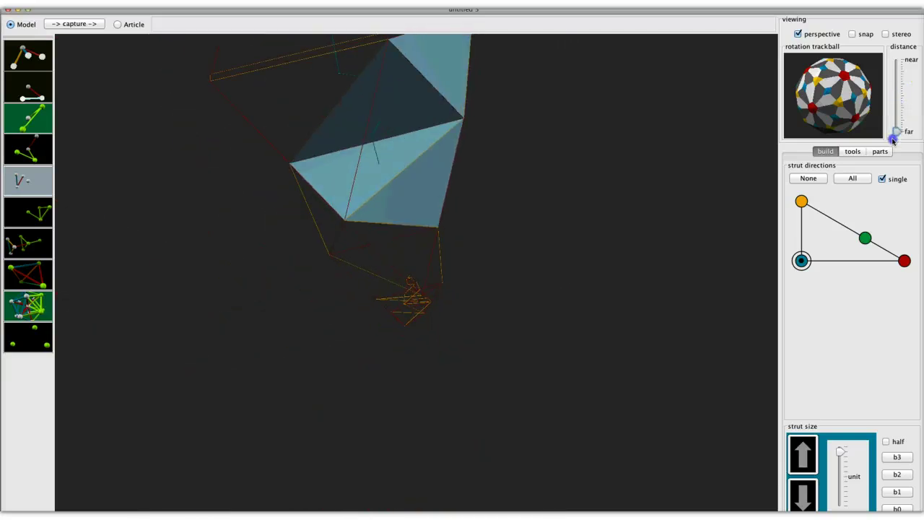
pyautogui.moveTo(859, 105); pyautogui.dragTo(829, 156)
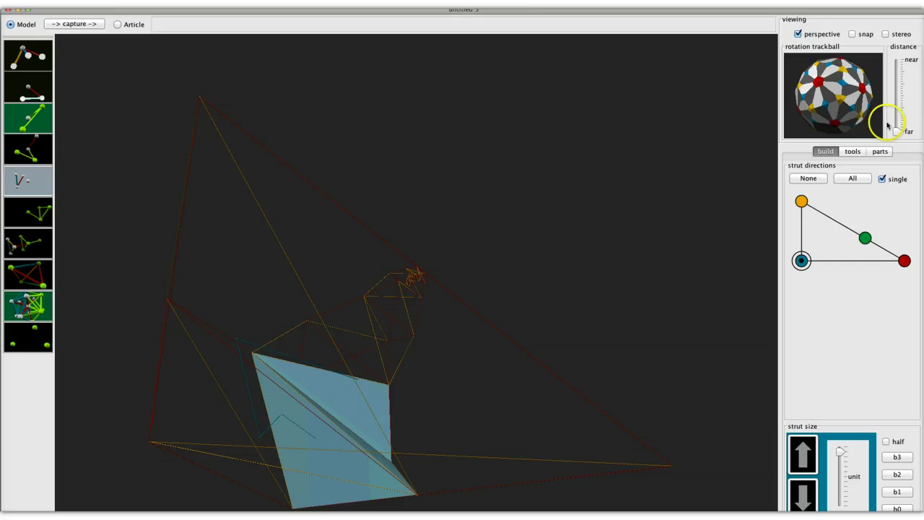
pyautogui.moveTo(840, 103); pyautogui.dragTo(786, 130)
pyautogui.moveTo(900, 132); pyautogui.dragTo(906, 124)
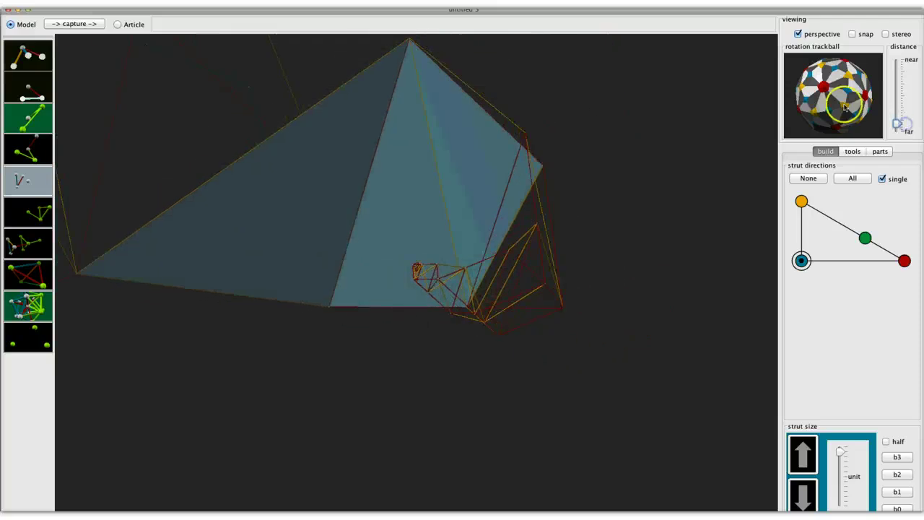
pyautogui.click(851, 178)
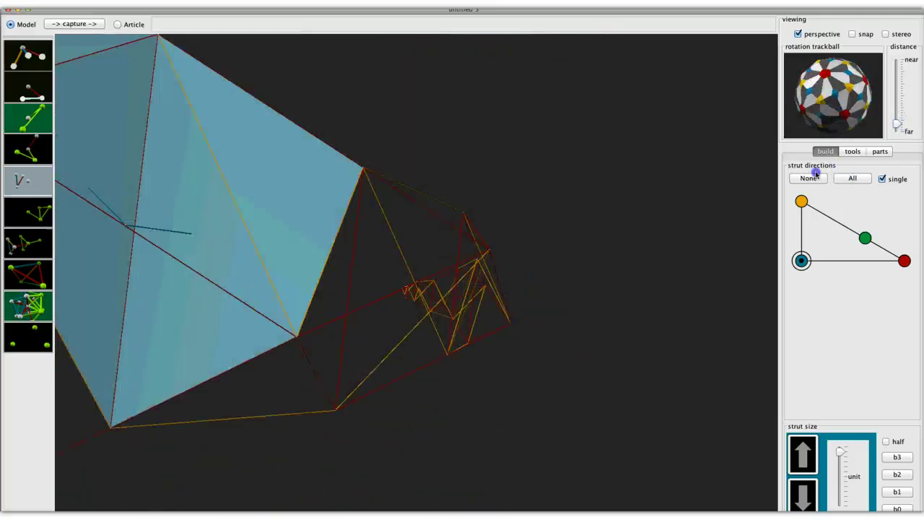
# - Highlight the adjoining triangular panels nearest the strut spiral, check them from another angle, and clear the selection
pyautogui.click(390, 280)
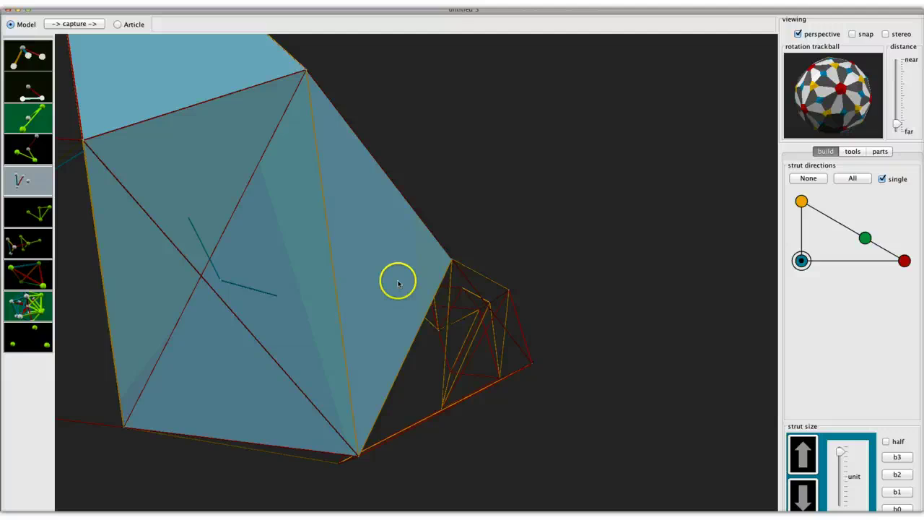
pyautogui.click(309, 294)
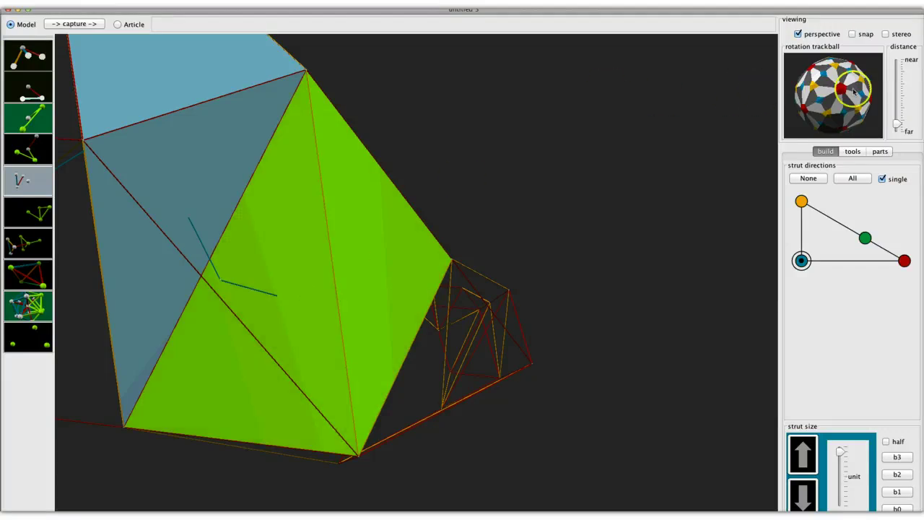
pyautogui.moveTo(861, 81); pyautogui.dragTo(847, 154)
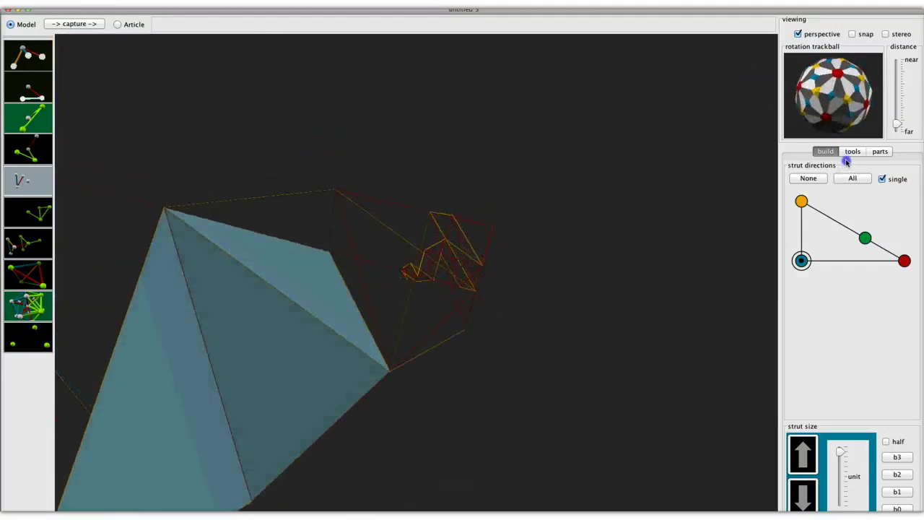
pyautogui.click(300, 281)
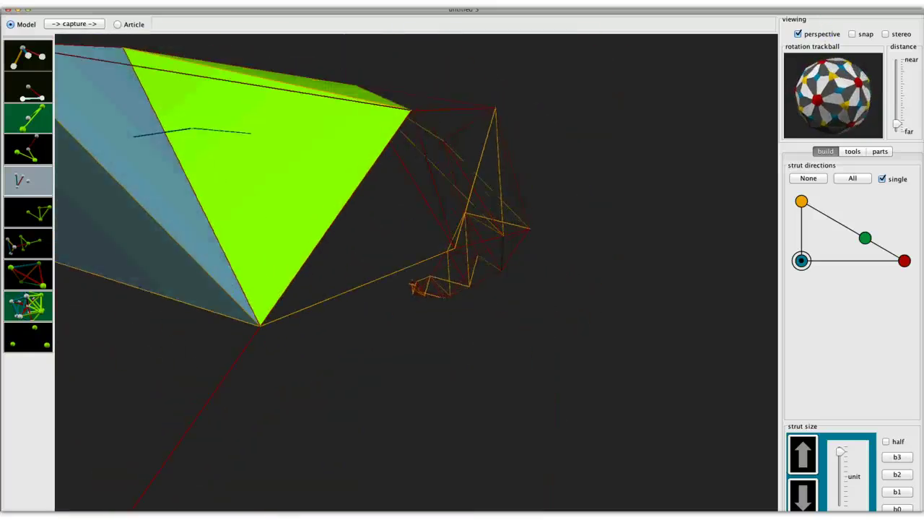
pyautogui.click(643, 103)
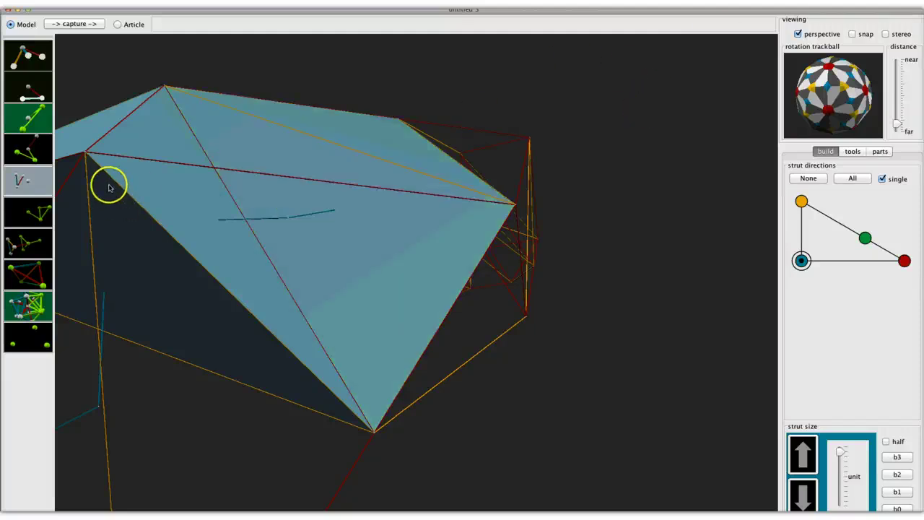
# - Highlight the long red strut crossing the panels and the narrow triangular panel above it, and clear the selection
pyautogui.click(249, 174)
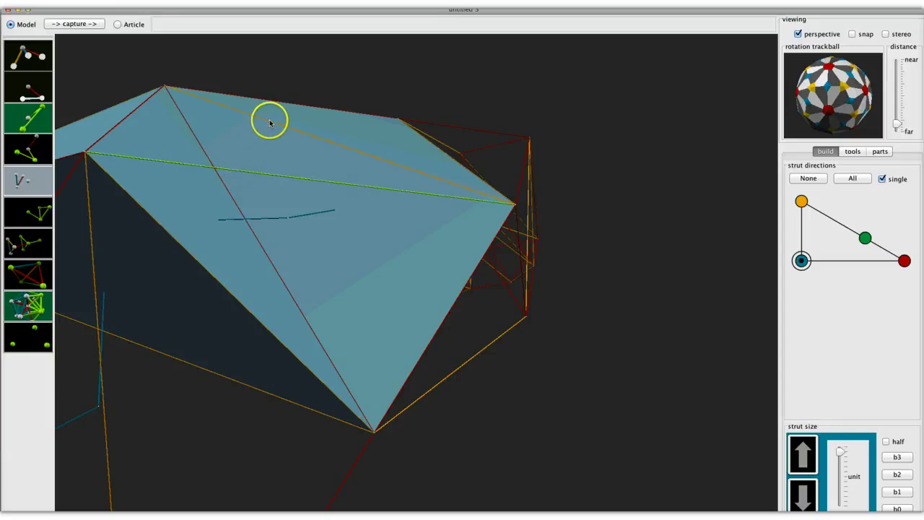
pyautogui.click(270, 120)
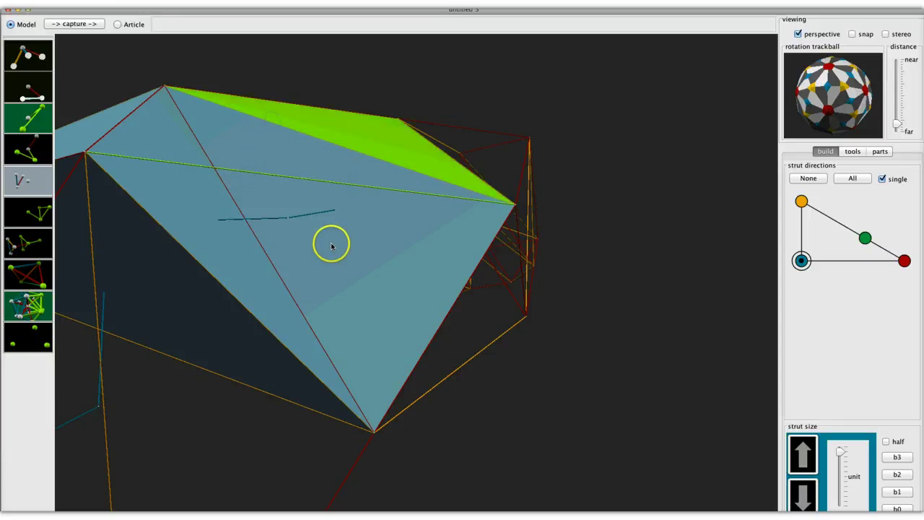
pyautogui.moveTo(800, 99); pyautogui.dragTo(852, 103)
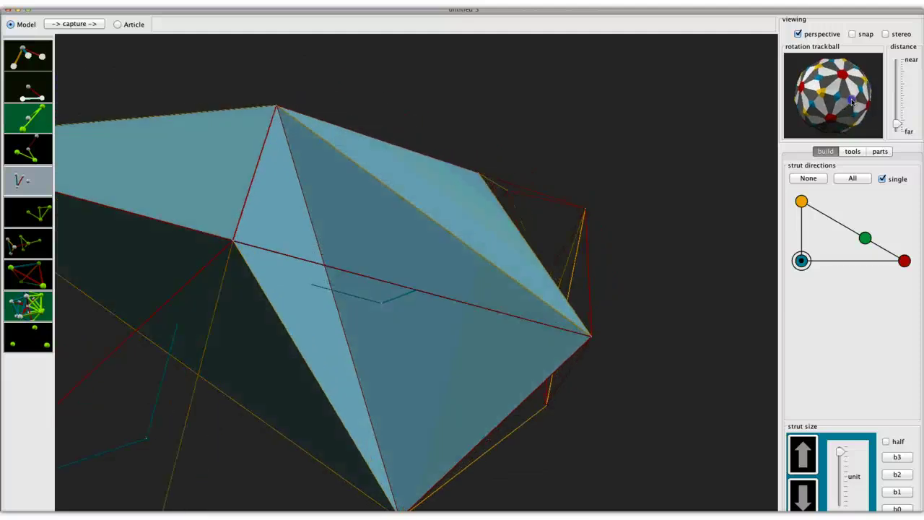
# - Highlight the dark panel, its upper neighbour, and the large end panel while comparing the panel chain from different angles
pyautogui.click(401, 172)
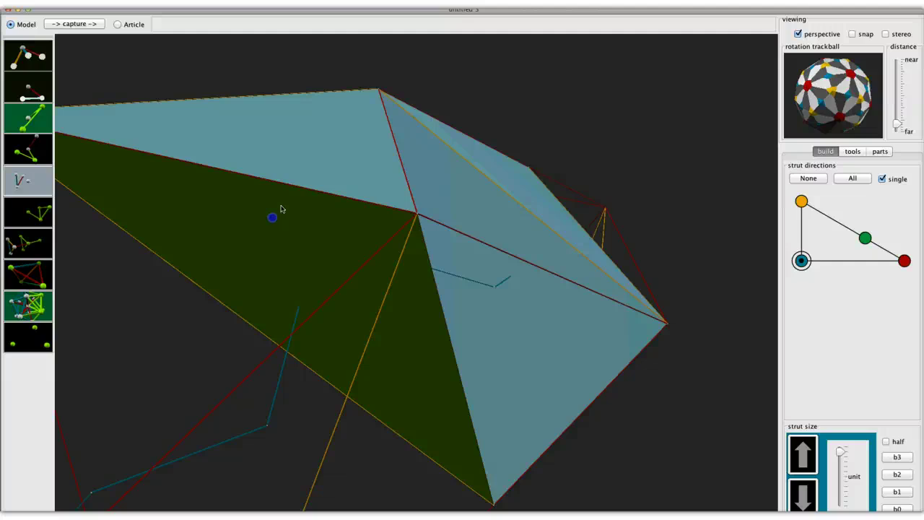
pyautogui.click(312, 167)
pyautogui.click(507, 183)
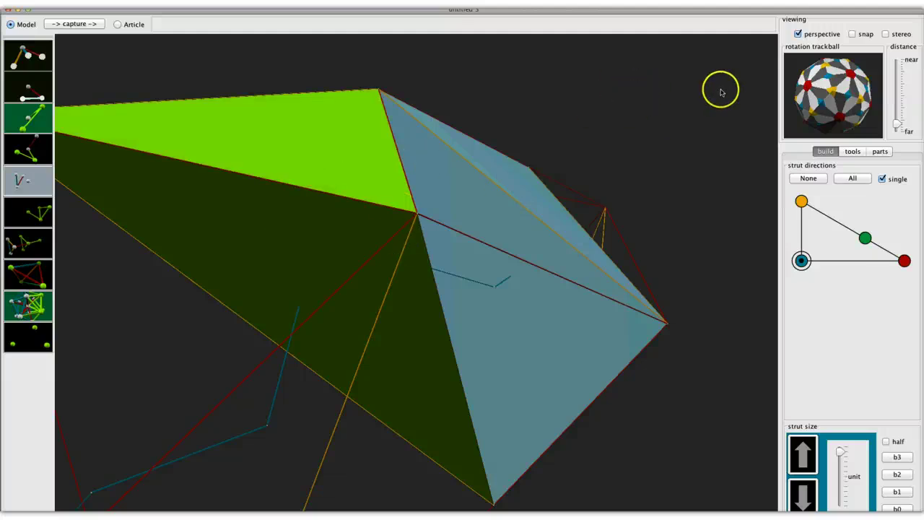
pyautogui.moveTo(830, 93); pyautogui.dragTo(838, 126)
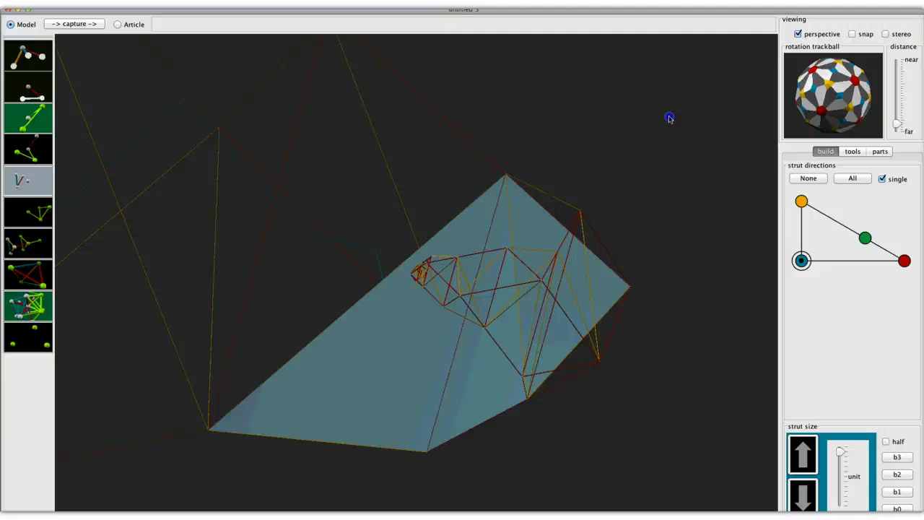
pyautogui.moveTo(176, 303); pyautogui.dragTo(230, 263)
pyautogui.click(230, 263)
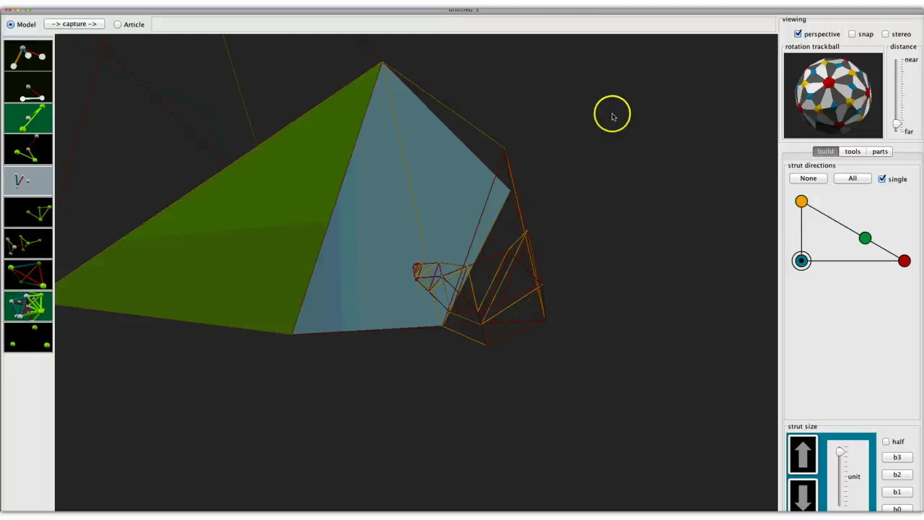
# - Highlight the two adjoining triangular panels beside the strut spiral from a new angle, and clear the selection
pyautogui.moveTo(843, 87); pyautogui.dragTo(838, 101)
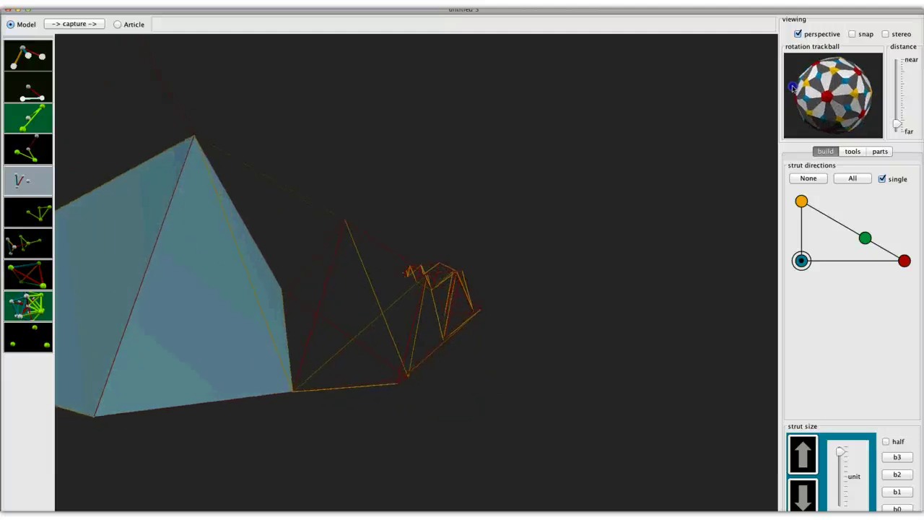
pyautogui.click(134, 306)
pyautogui.click(215, 302)
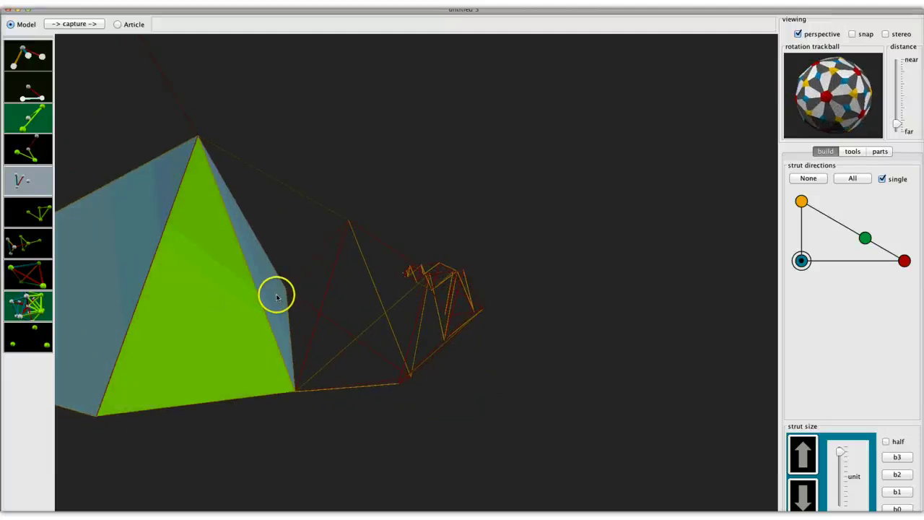
pyautogui.click(277, 297)
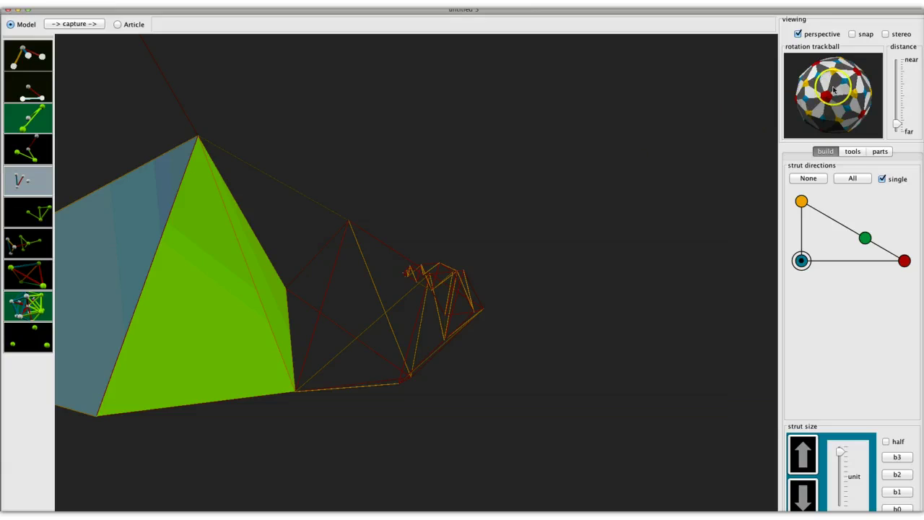
pyautogui.click(594, 185)
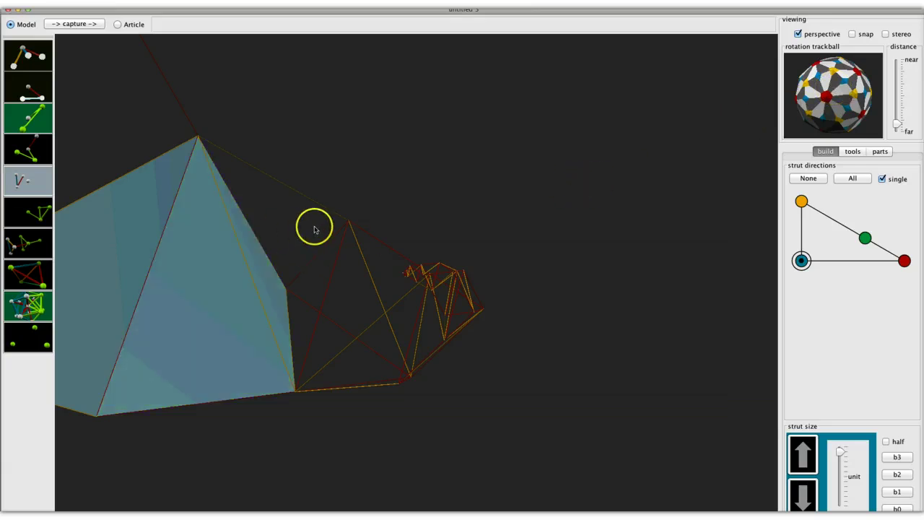
pyautogui.click(220, 316)
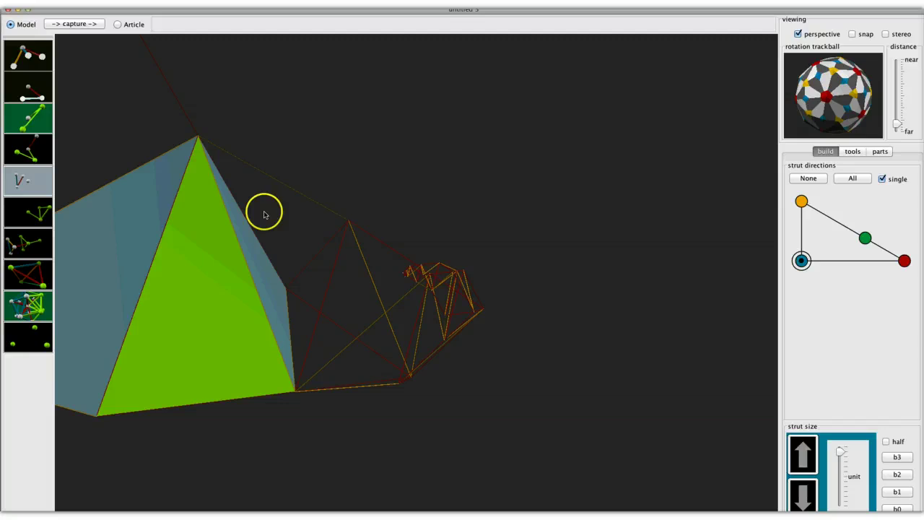
pyautogui.click(559, 178)
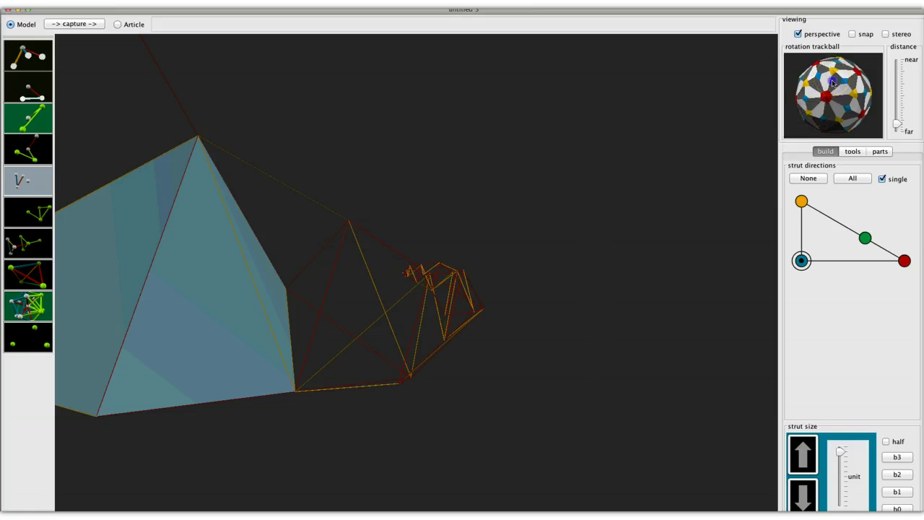
# - Inspect the complete strut spiral from the farthest viewing distance and from other sides
pyautogui.moveTo(834, 82); pyautogui.dragTo(777, 90)
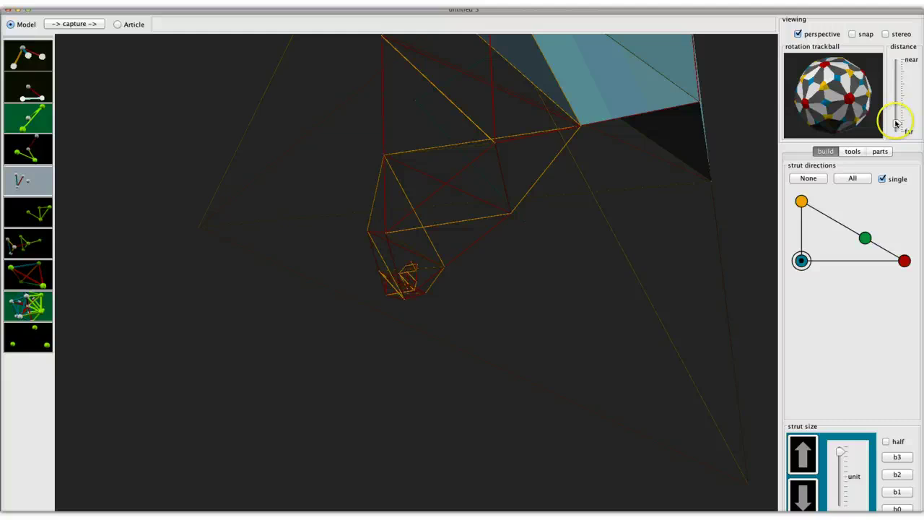
pyautogui.moveTo(896, 123); pyautogui.dragTo(896, 132)
pyautogui.moveTo(826, 99); pyautogui.dragTo(834, 127)
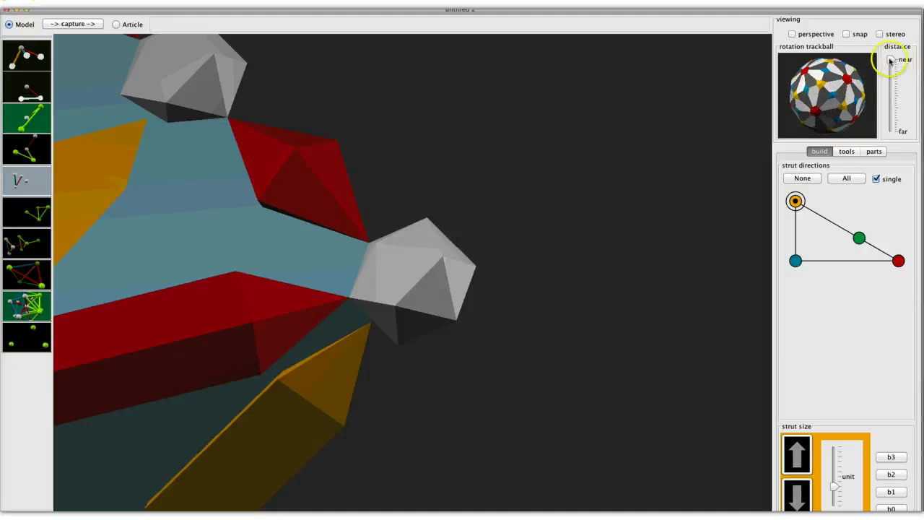
# - Switch to the untitled 2 model and view its panels from the farthest distance and another angle
pyautogui.moveTo(892, 63); pyautogui.dragTo(895, 110)
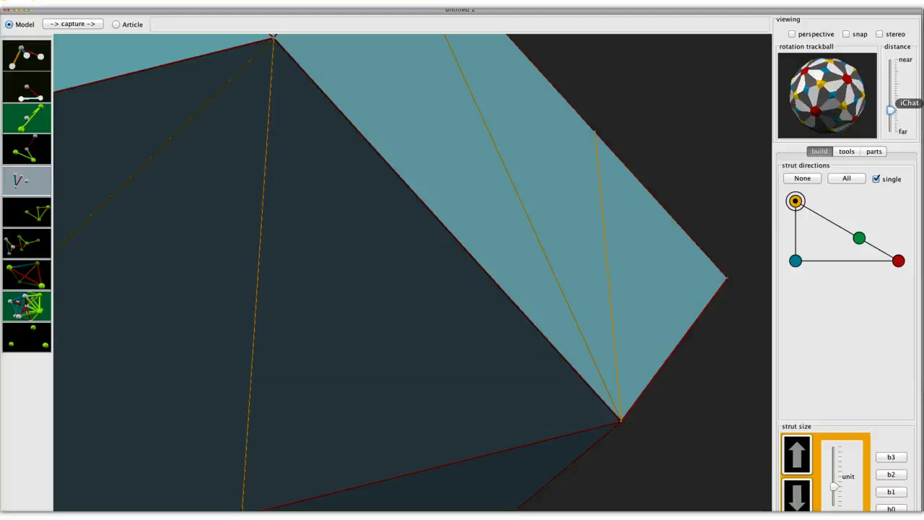
pyautogui.moveTo(891, 111); pyautogui.dragTo(889, 134)
pyautogui.moveTo(817, 105); pyautogui.dragTo(675, 228)
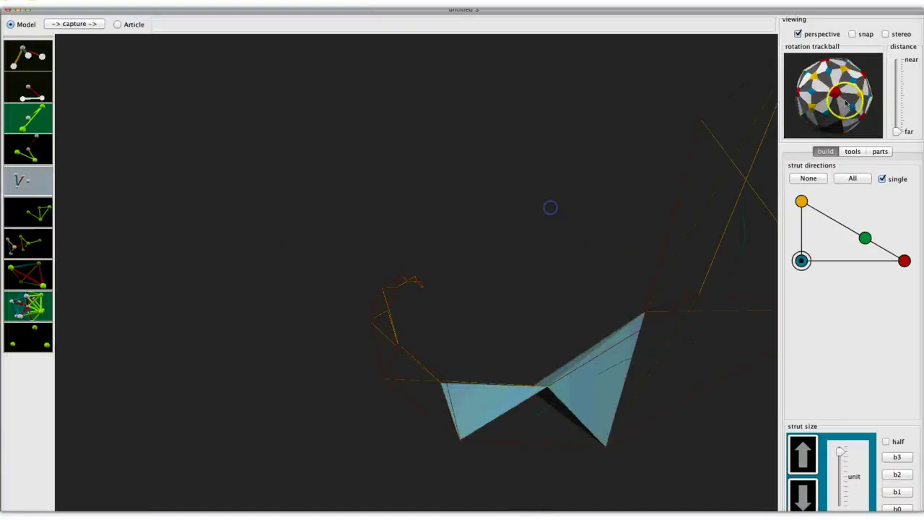
# - Return to the untitled 3 model and inspect the small end of its strut spiral up close
pyautogui.moveTo(870, 116); pyautogui.dragTo(730, 129)
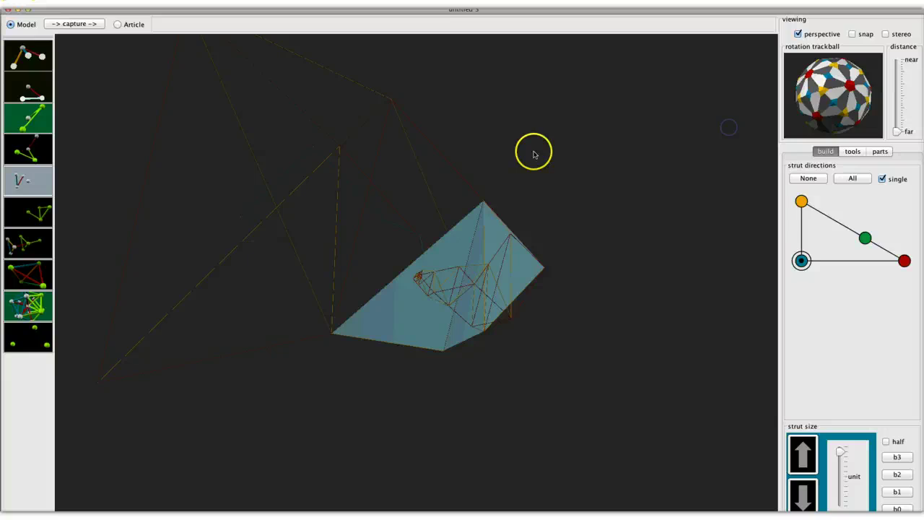
pyautogui.moveTo(897, 131); pyautogui.dragTo(902, 114)
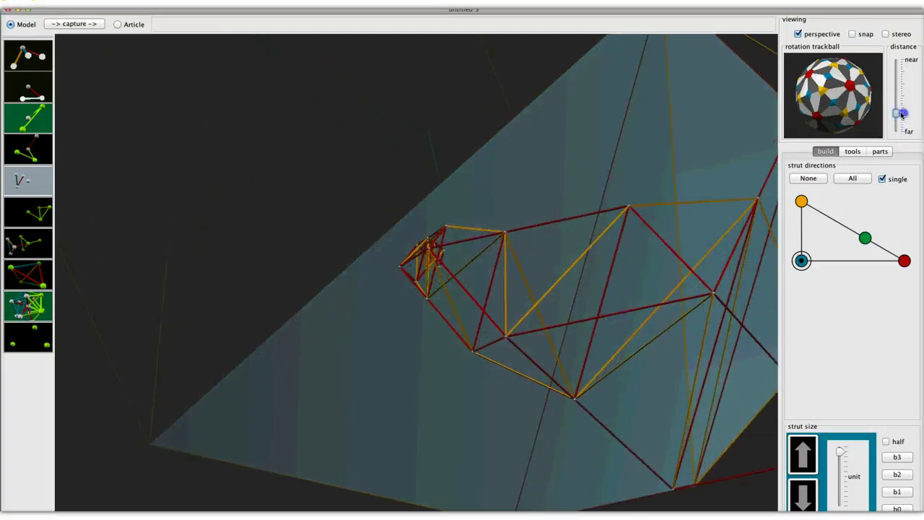
# - Examine the blue struts in front of the triangular panels up close from a turned angle
pyautogui.moveTo(852, 87); pyautogui.dragTo(840, 172)
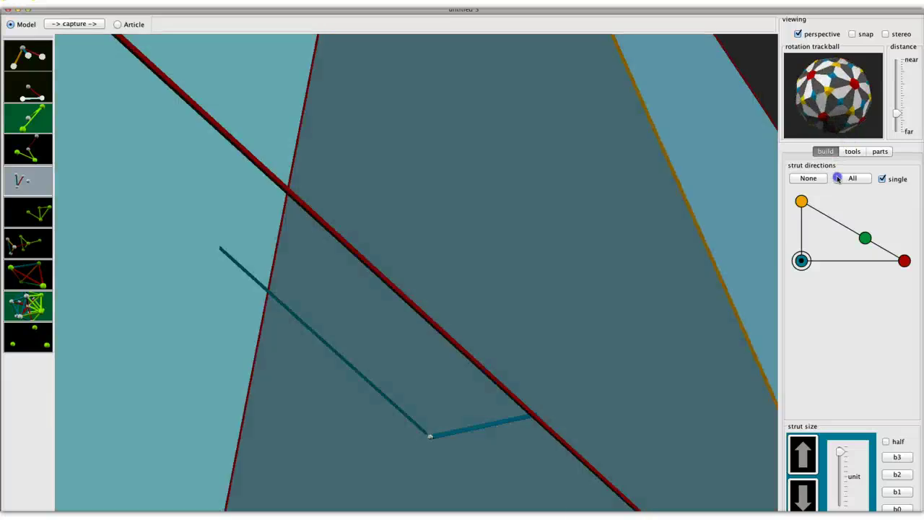
pyautogui.click(838, 177)
pyautogui.click(697, 180)
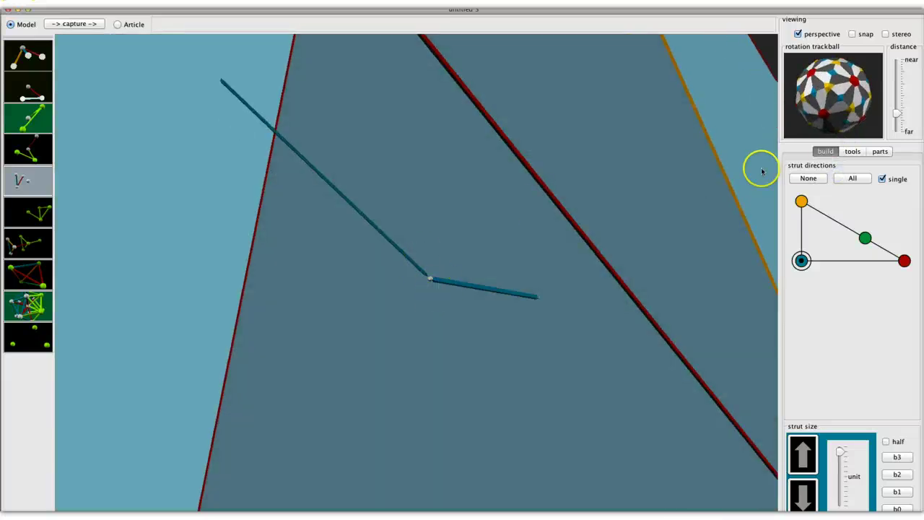
# - Inspect the panels and the surrounding red and yellow strut spiral from several sides at the farthest viewing distance
pyautogui.moveTo(902, 116); pyautogui.dragTo(899, 130)
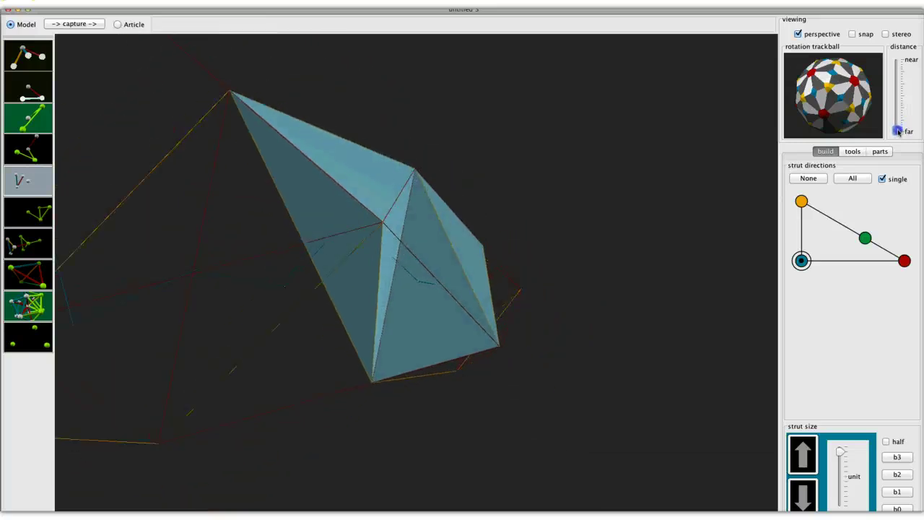
pyautogui.moveTo(817, 99); pyautogui.dragTo(835, 88)
pyautogui.click(522, 286)
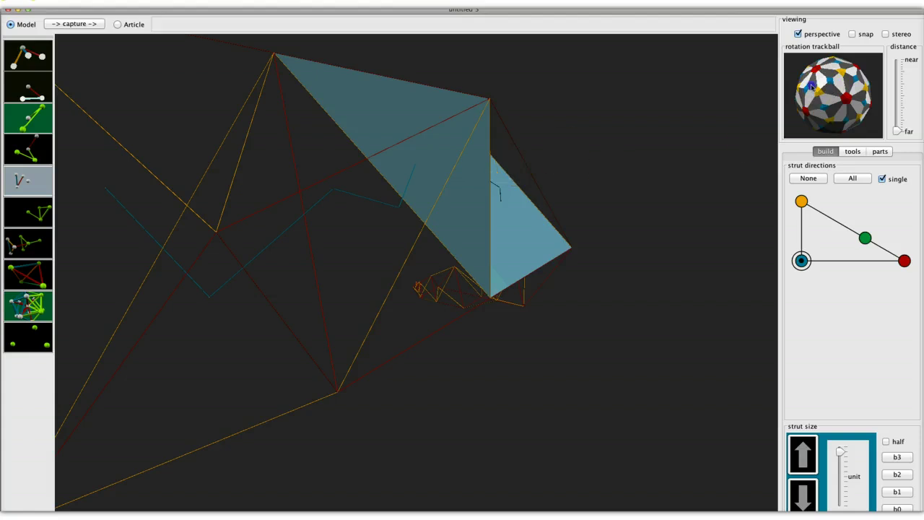
pyautogui.moveTo(812, 87); pyautogui.dragTo(755, 153)
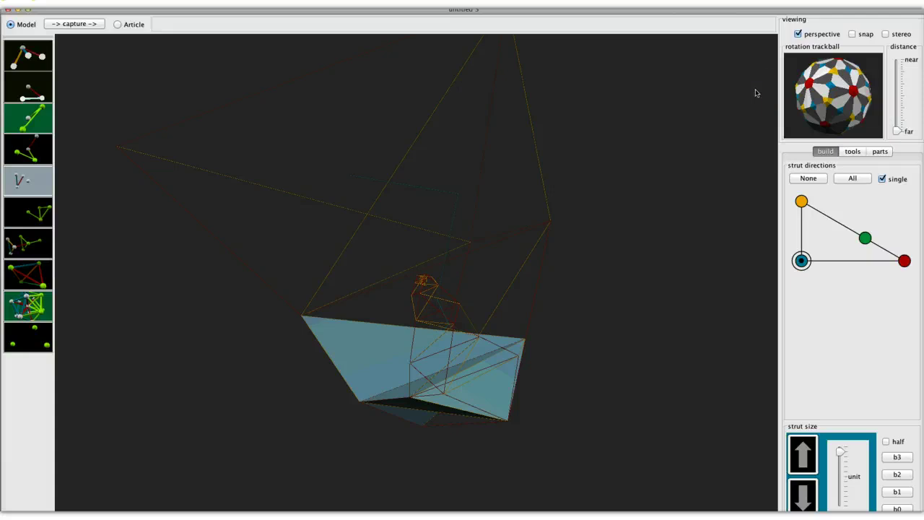
pyautogui.moveTo(853, 101); pyautogui.dragTo(749, 151)
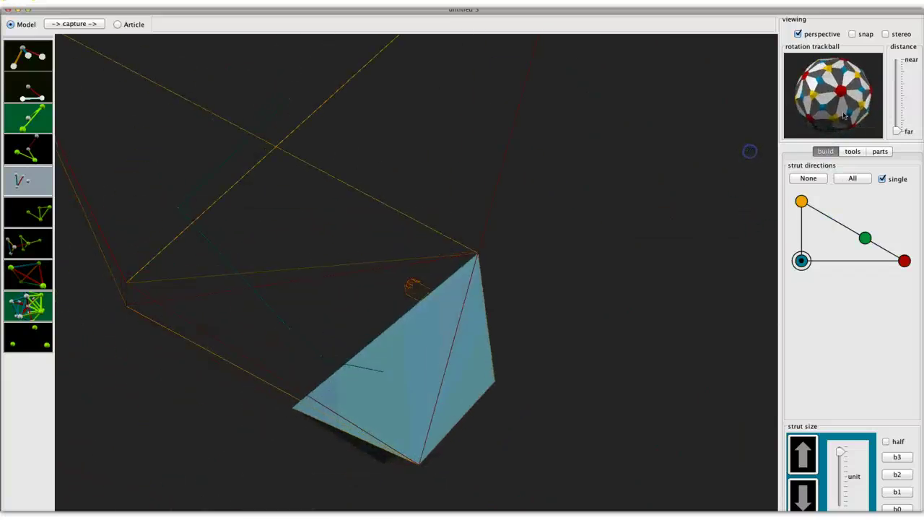
pyautogui.moveTo(900, 135); pyautogui.dragTo(900, 141)
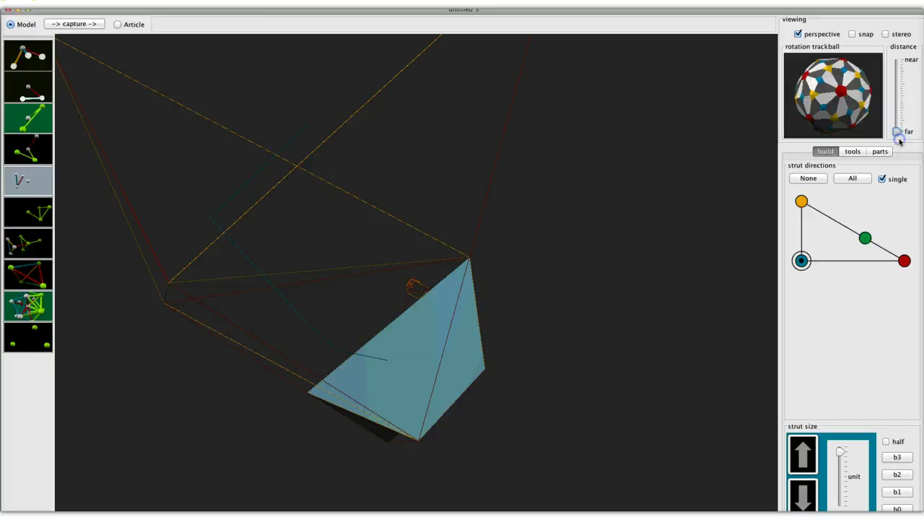